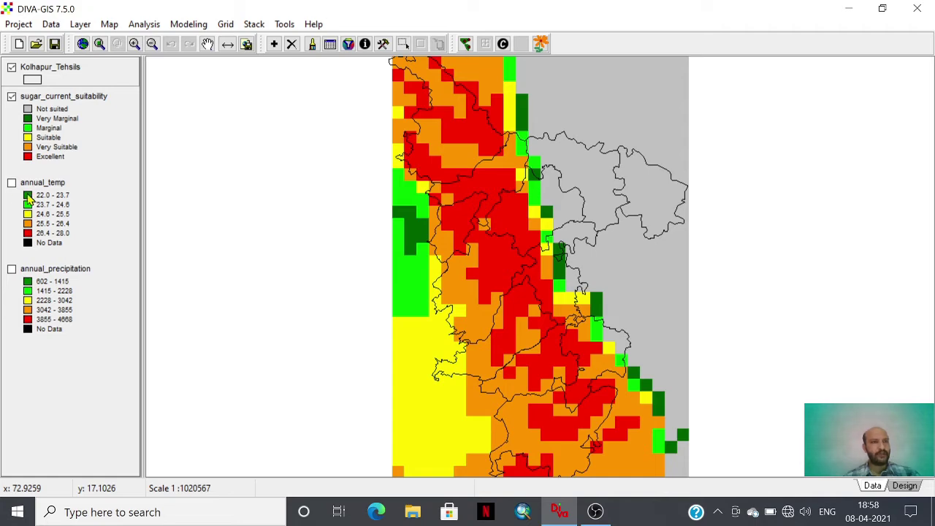
Step: Turn on the annual_temp and annual_precipitation layers in the map
click(12, 183)
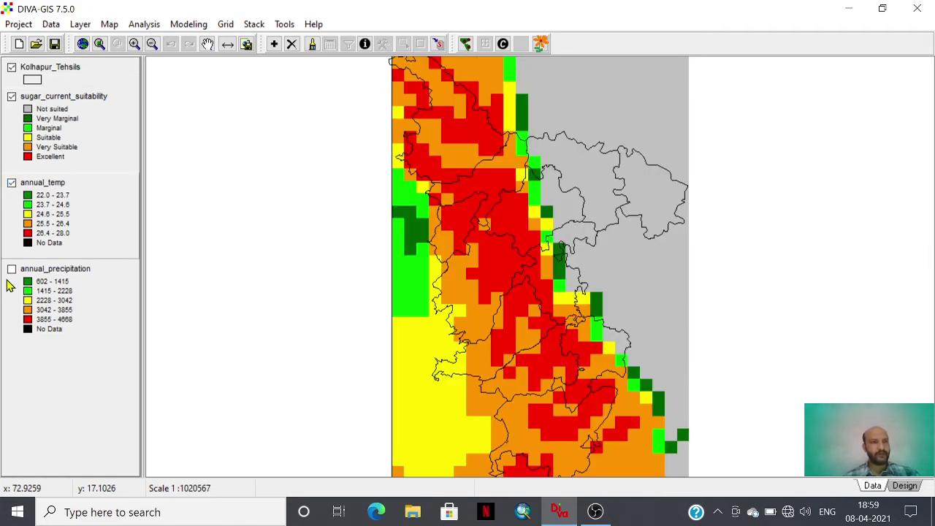
click(12, 269)
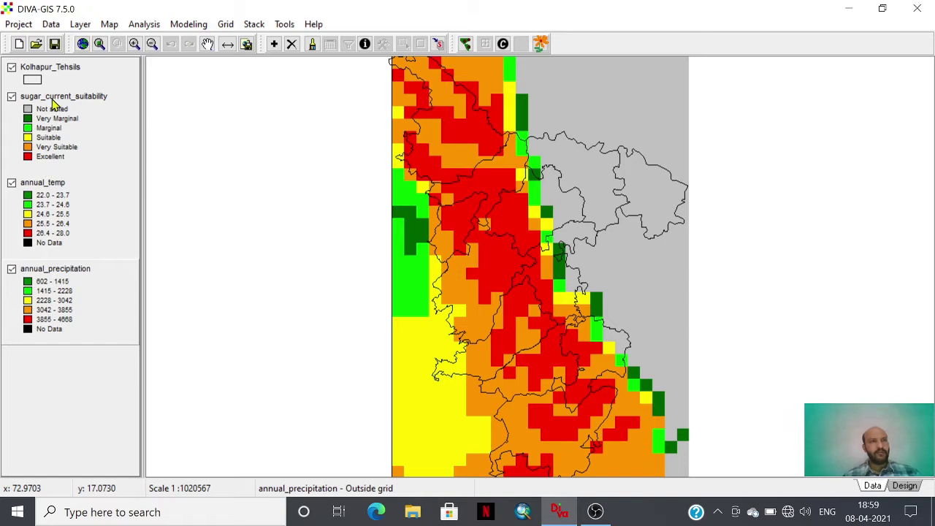
Step: Set up a Regression with annual_precipitation.grd as the X grid and sugar_current_suitability.grd from the Kolhapur Climate Data folder as the Y grid
click(144, 24)
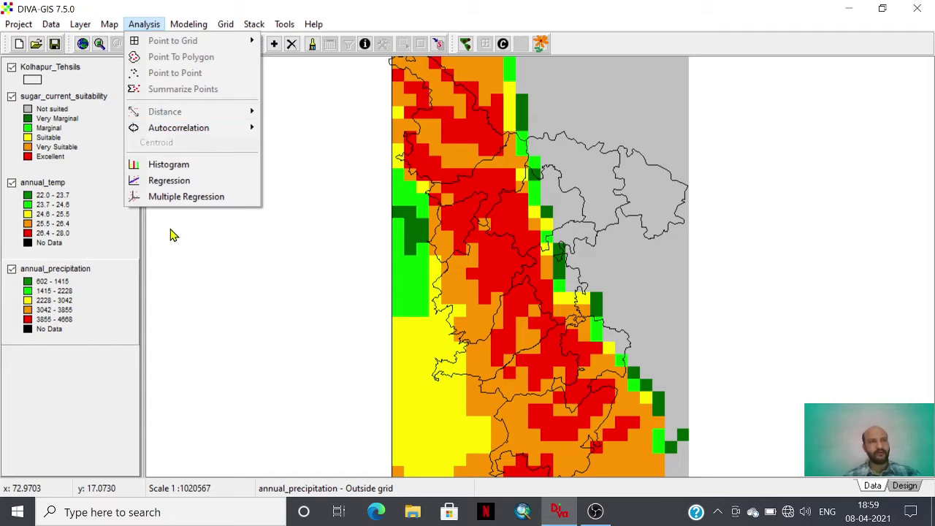
click(191, 183)
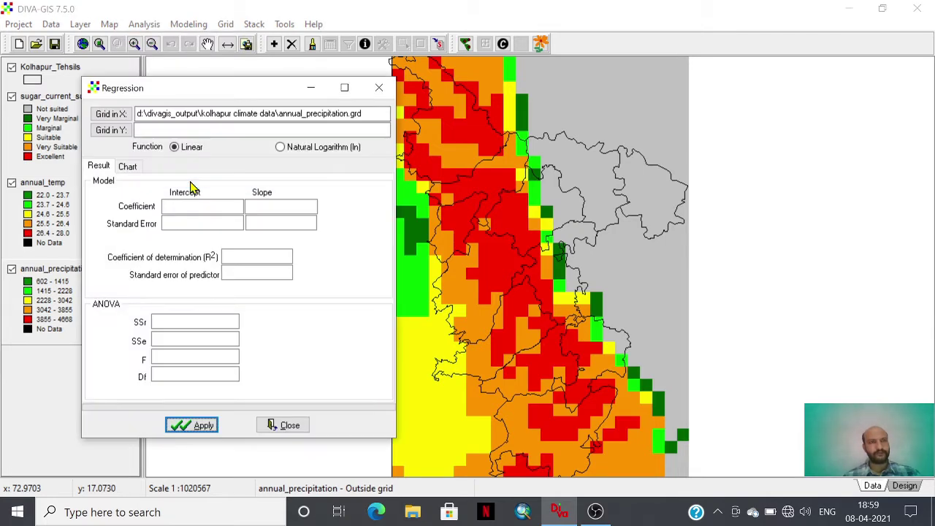
drag(203, 95, 304, 71)
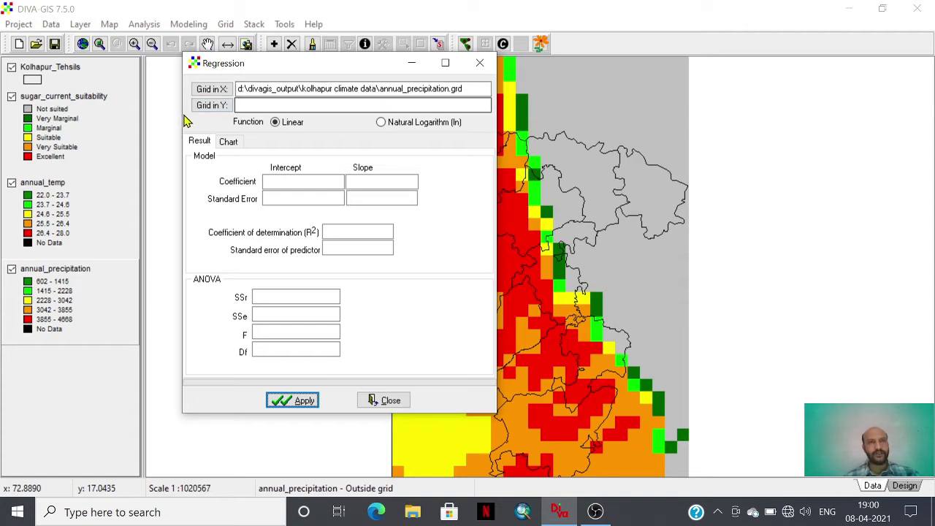
click(212, 105)
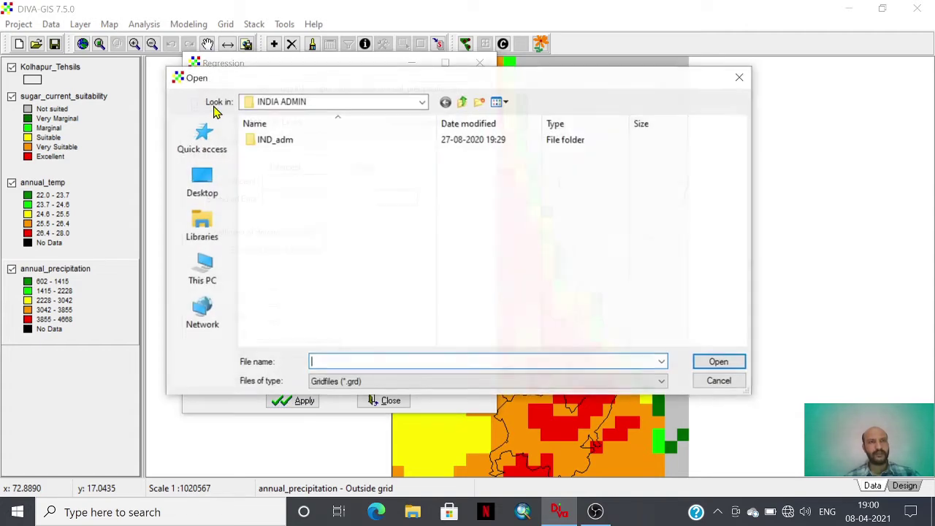
click(463, 101)
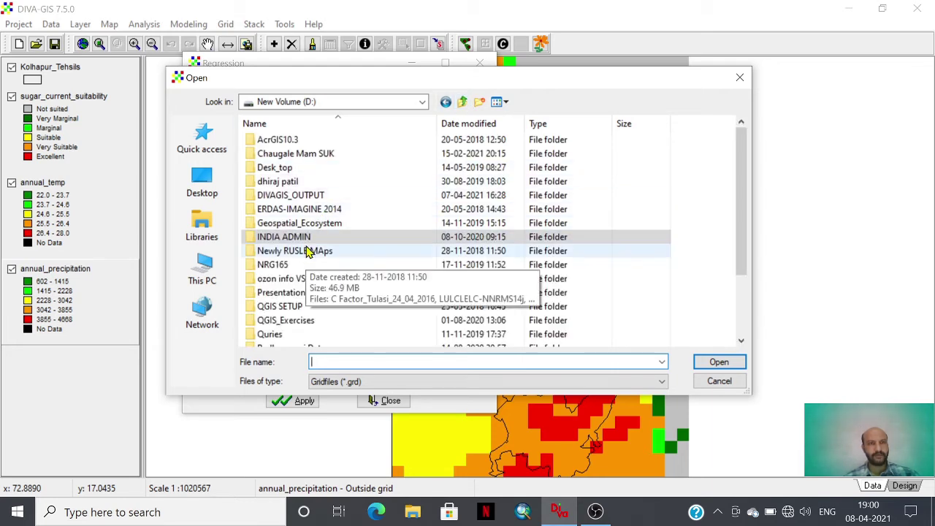
double_click(314, 197)
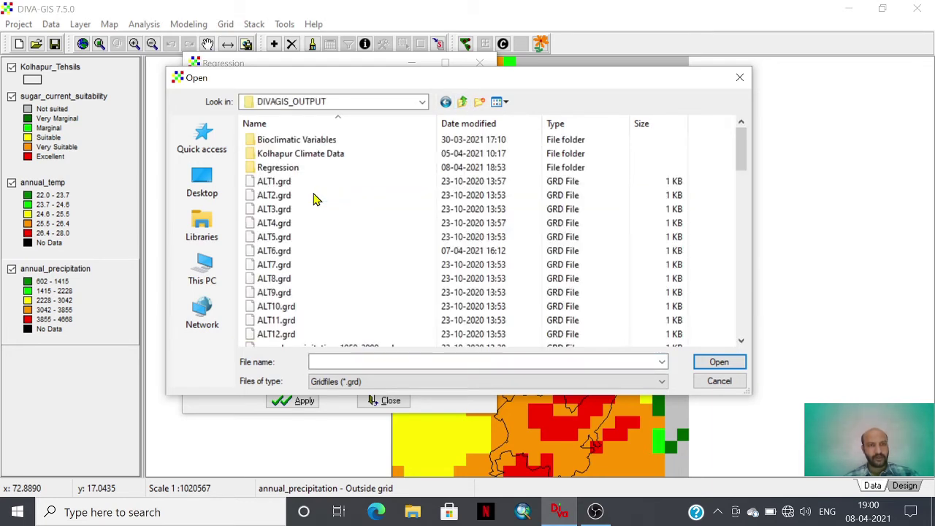
double_click(304, 157)
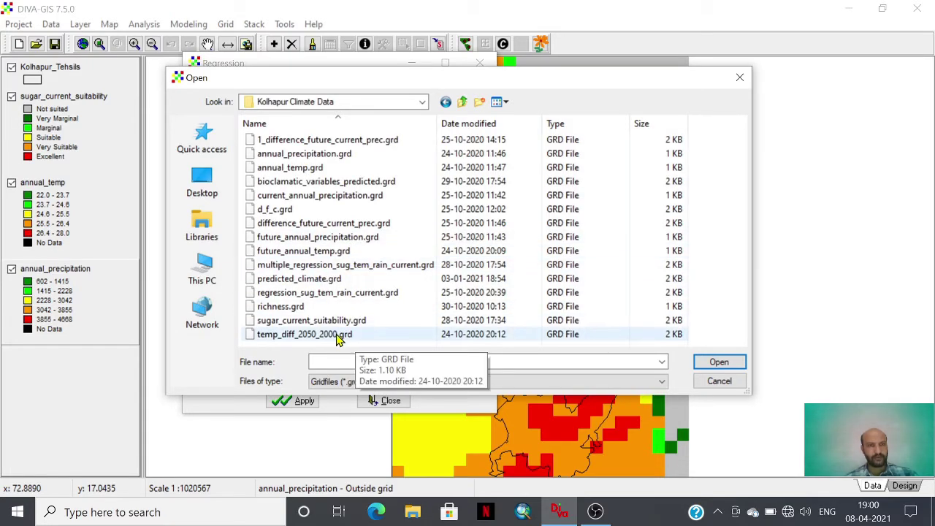
click(355, 322)
click(724, 365)
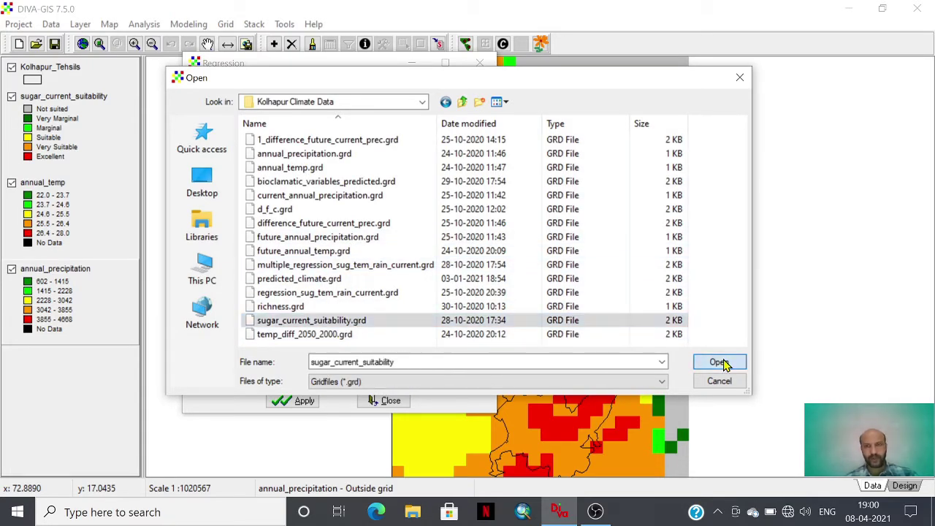
drag(289, 68, 283, 53)
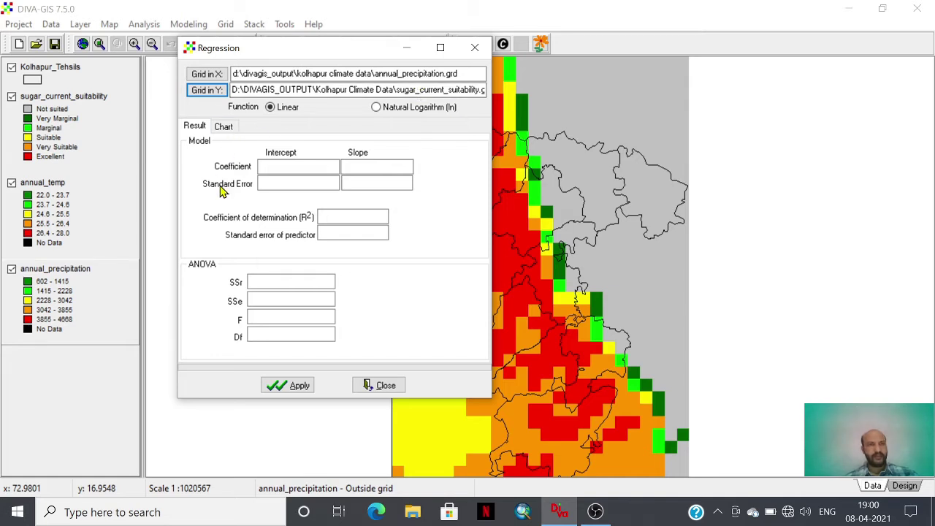
Step: Run the linear regression, review its chart and result statistics, and close the Regression dialog
click(297, 391)
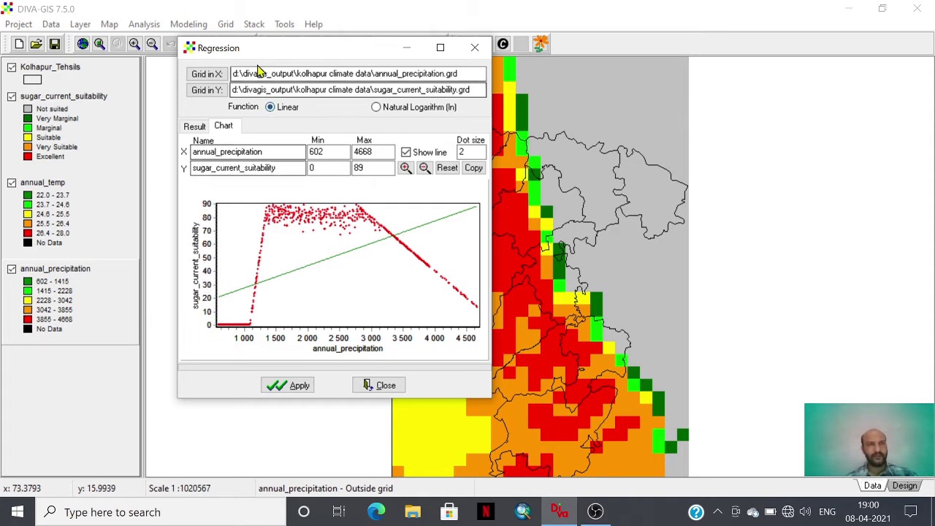
click(193, 127)
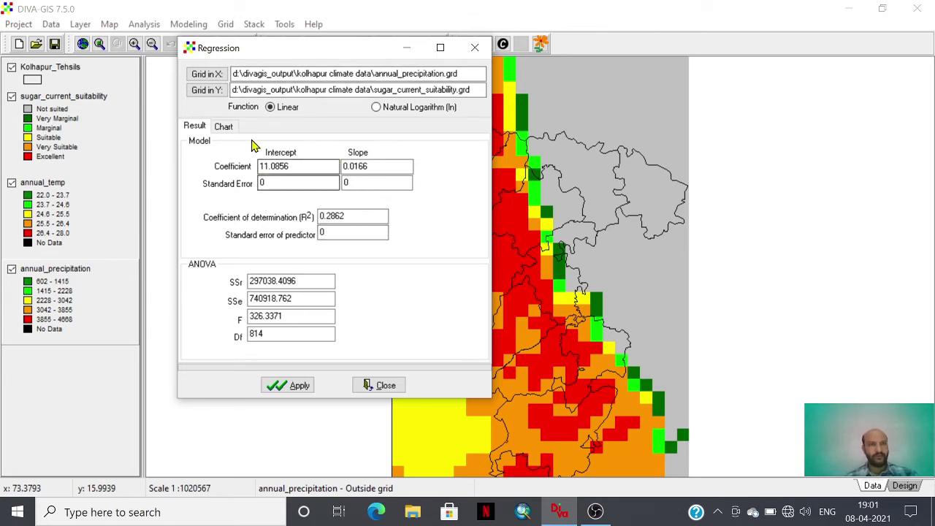
click(224, 129)
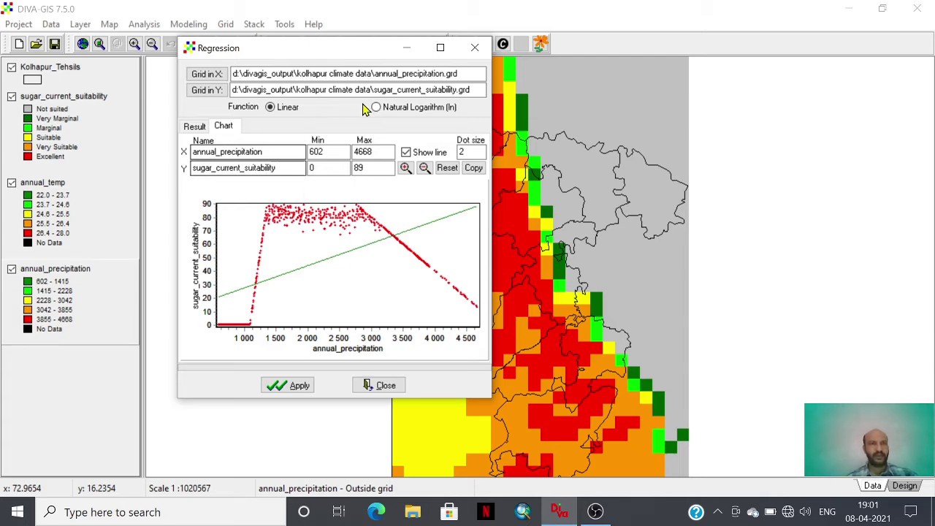
click(475, 48)
Step: Start a Multiple Regression with sugar_current_suitability.grd from the Kolhapur Climate Data folder as the dependent variable
click(141, 25)
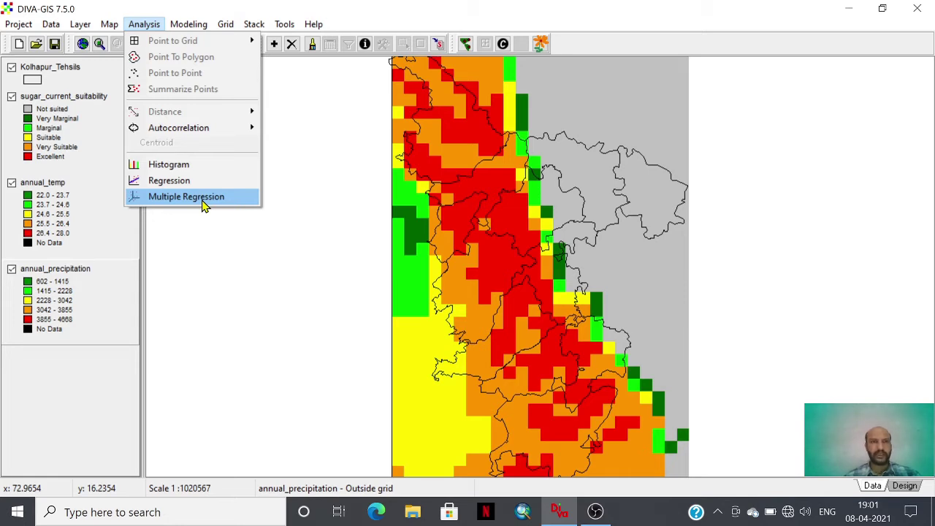
click(204, 205)
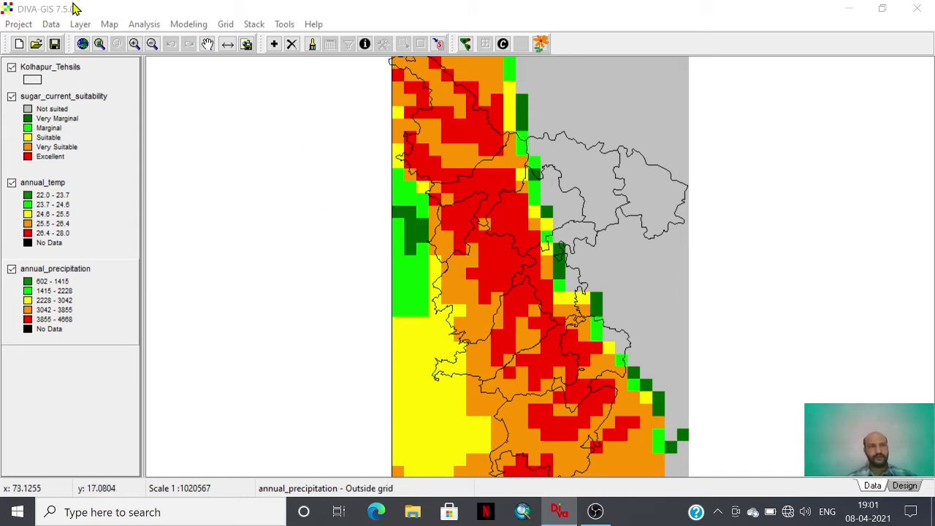
click(145, 24)
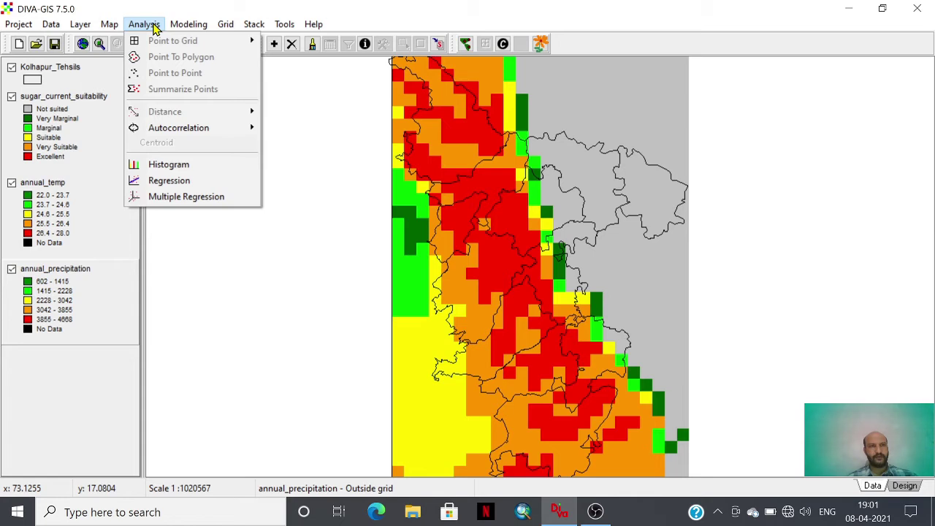
click(206, 197)
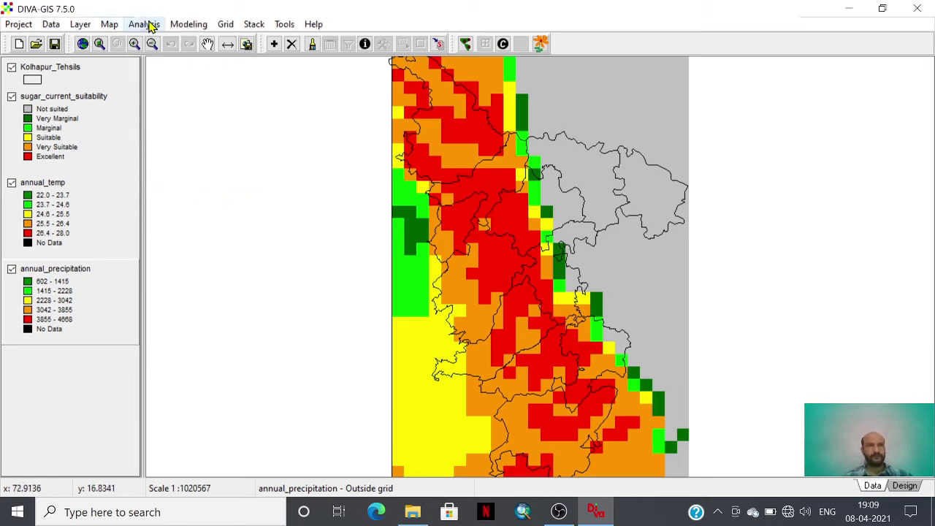
click(149, 25)
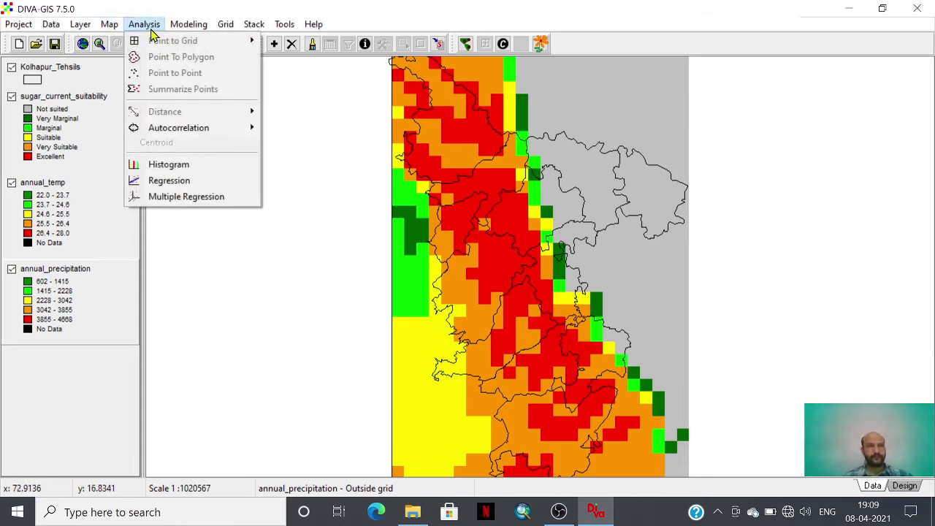
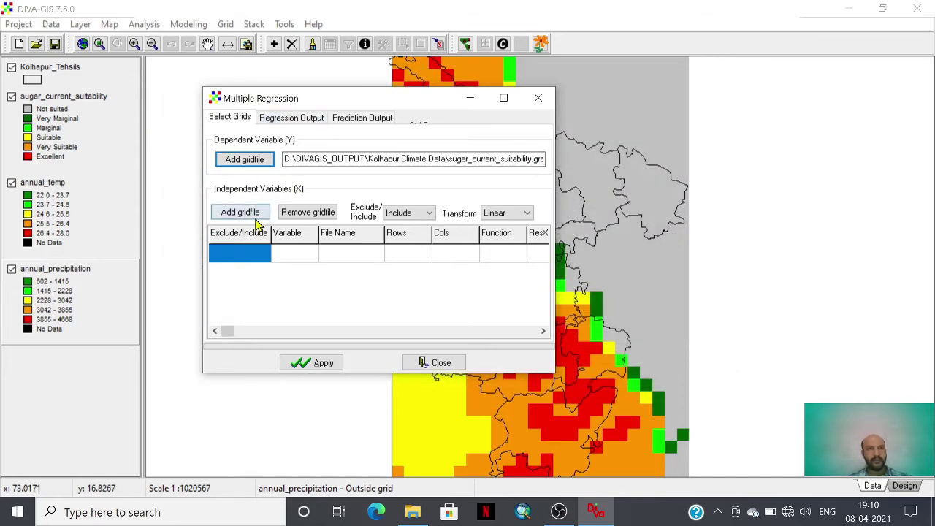
Step: Add annual_precipitation.grd and annual_temp.grd from D:\DIVAGIS_OUTPUT\Kolhapur Climate Data as the independent variables
click(304, 213)
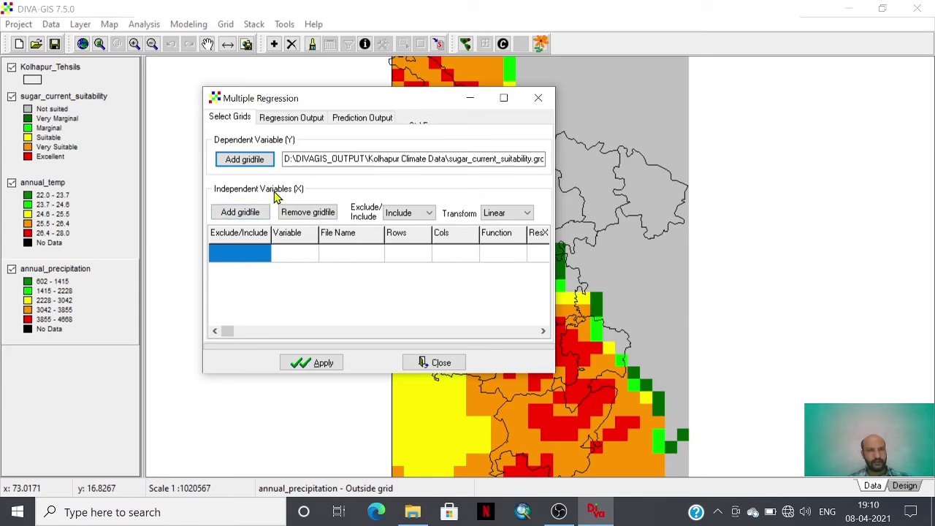
click(240, 213)
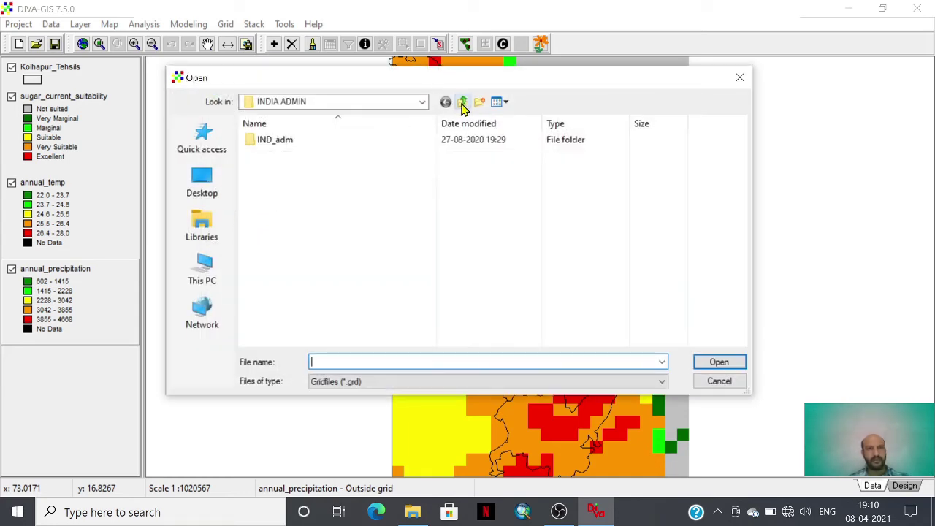
click(462, 103)
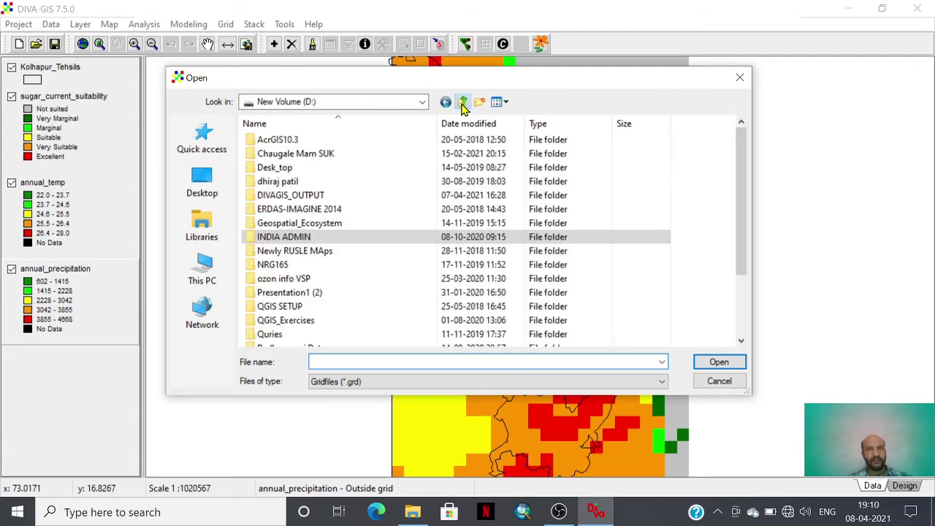
double_click(307, 197)
click(312, 154)
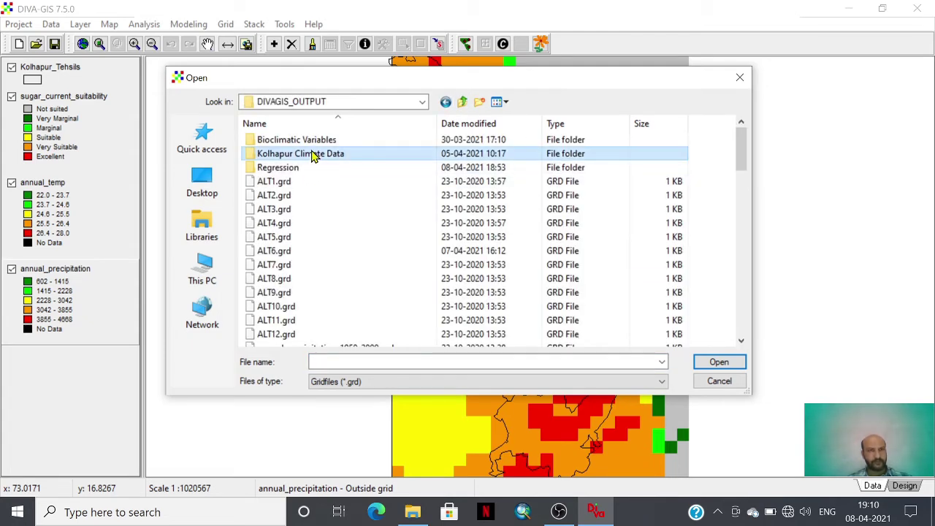
double_click(312, 155)
click(325, 158)
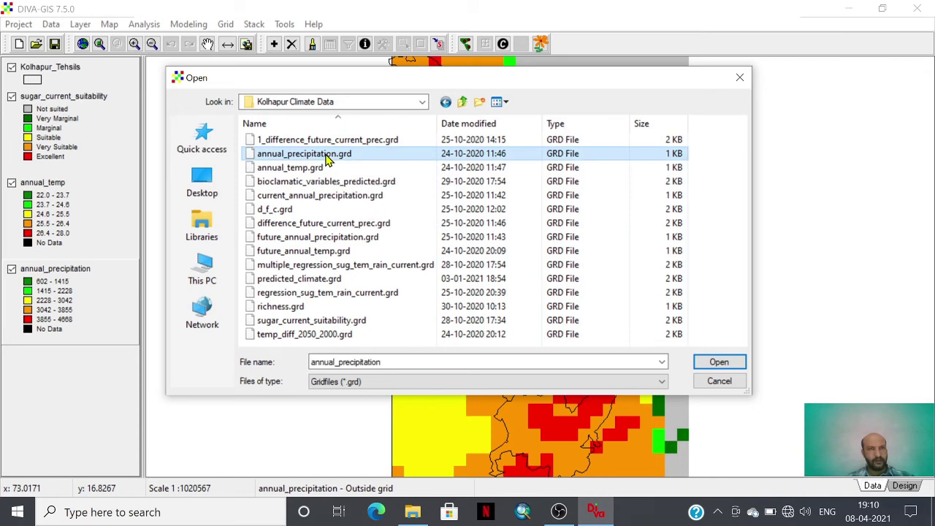
ctrl+click(312, 176)
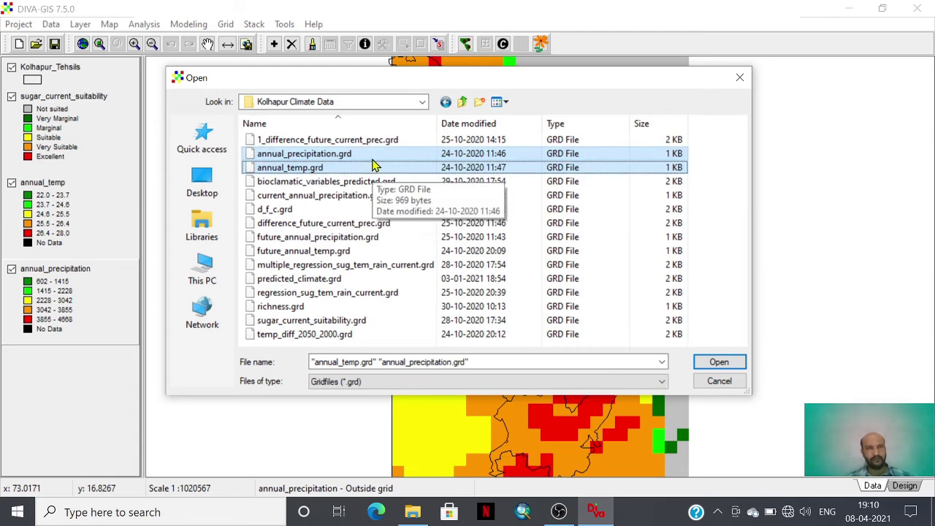
click(739, 365)
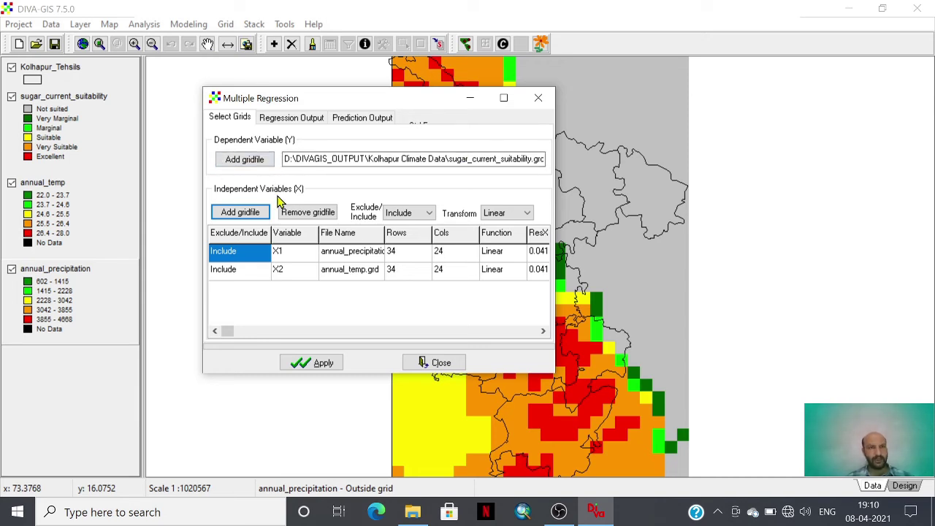
Step: Run the multiple regression and maximize its window to read the full regression output
click(306, 368)
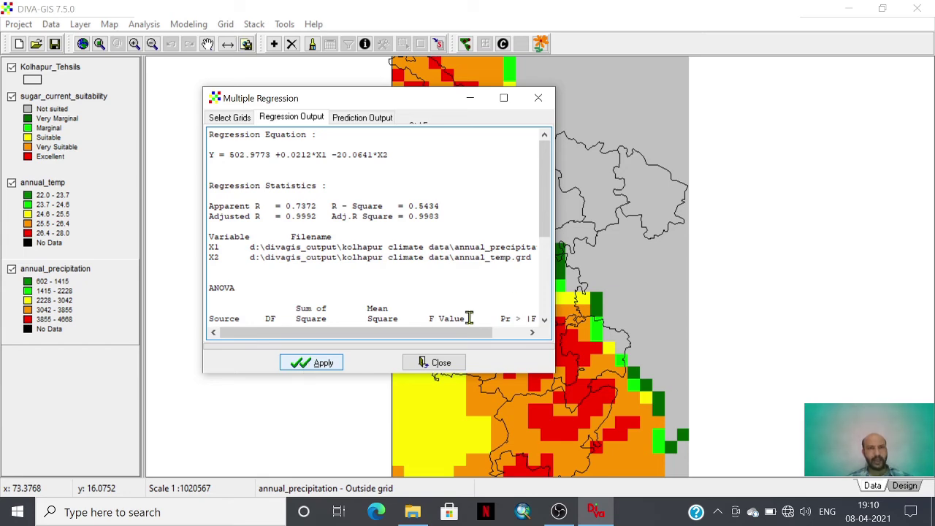
click(512, 105)
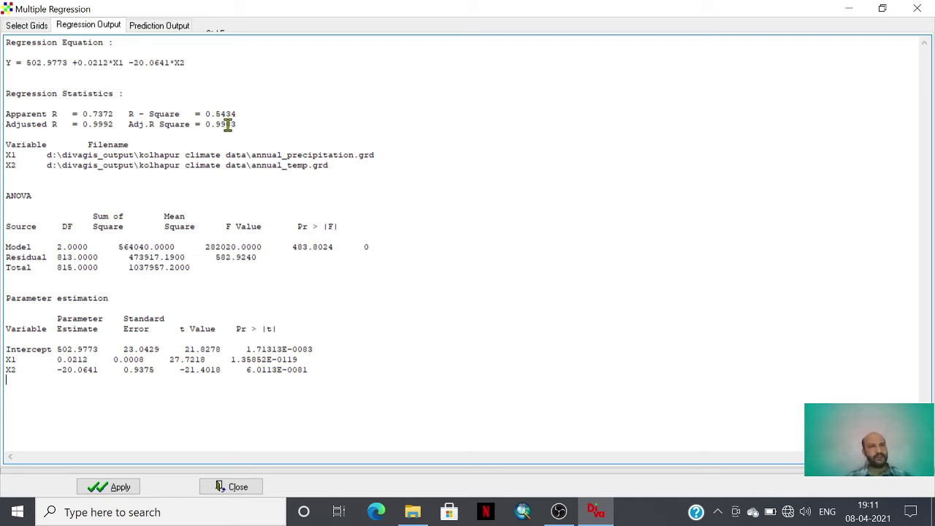
Step: Set the prediction output gridfile to 1_sug_tep_rain.grd in the D:\DIVAGIS_OUTPUT\Regression folder
click(160, 29)
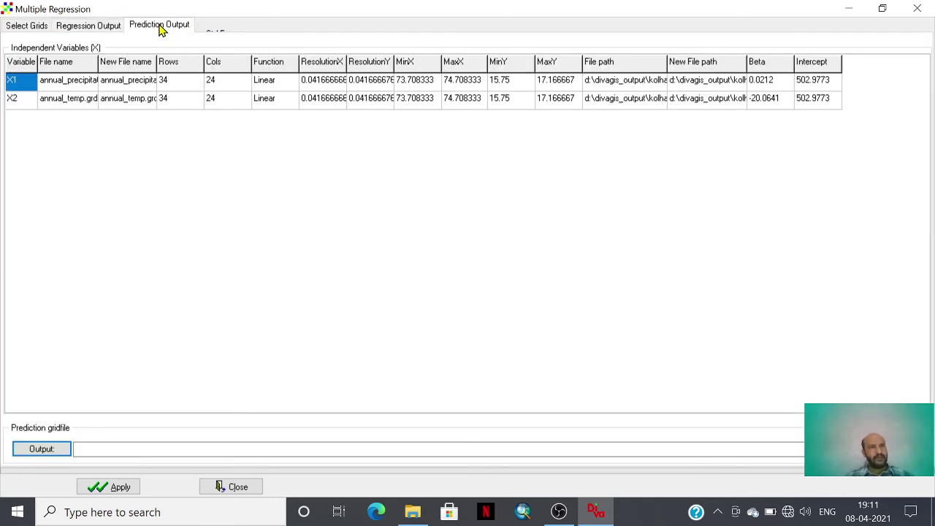
click(53, 455)
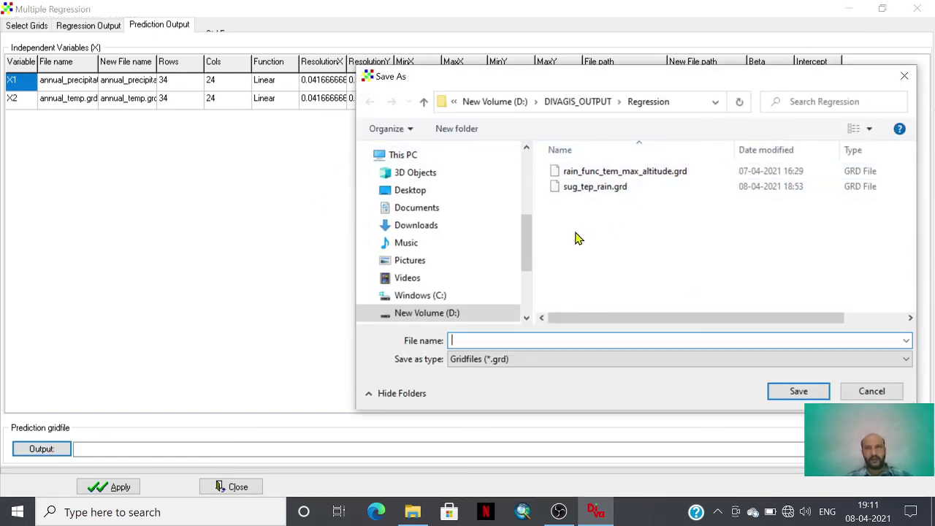
click(640, 175)
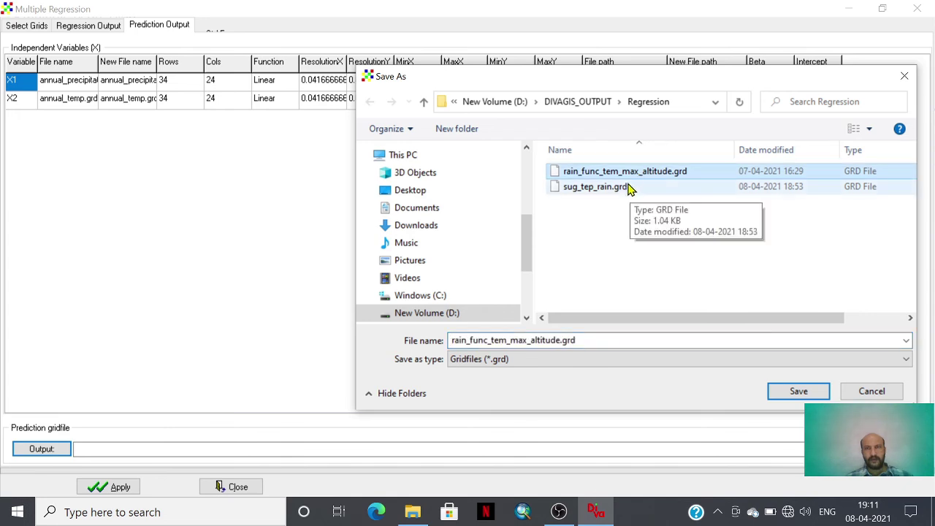
click(622, 187)
double_click(450, 341)
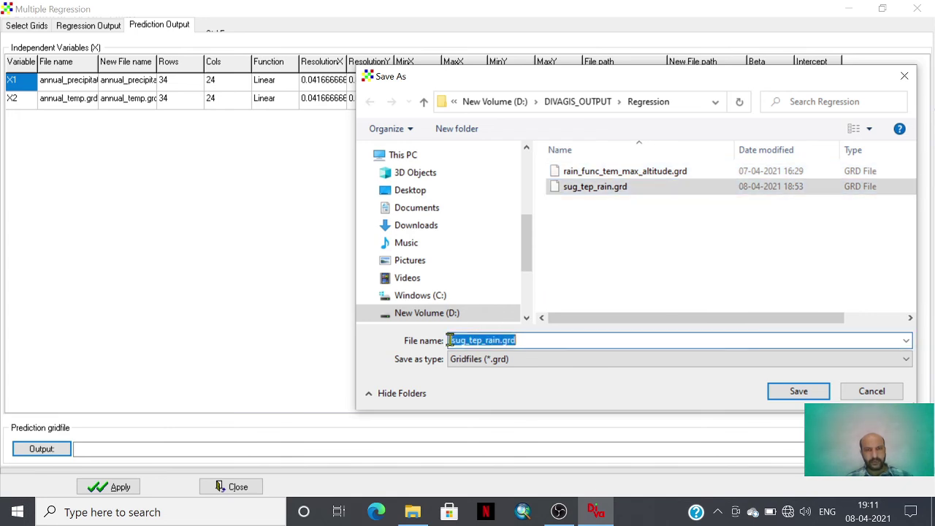
click(450, 341)
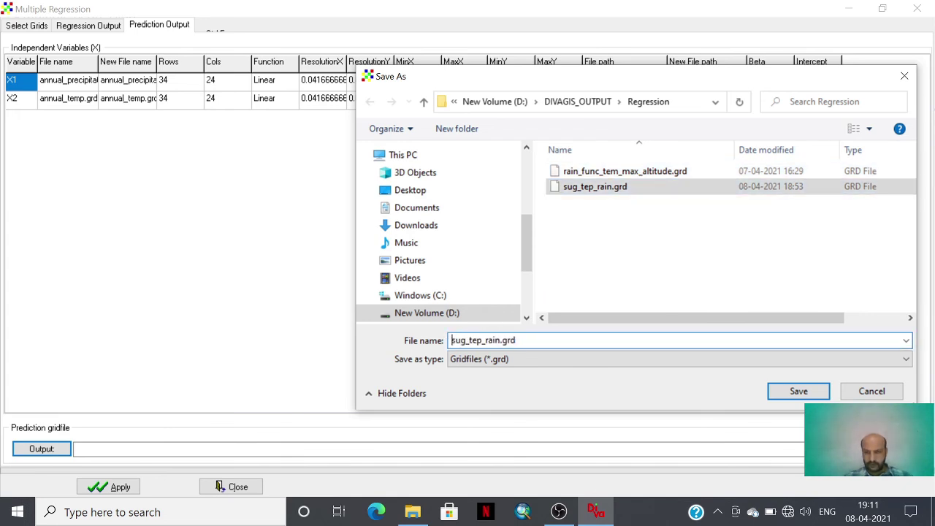
text(1_)
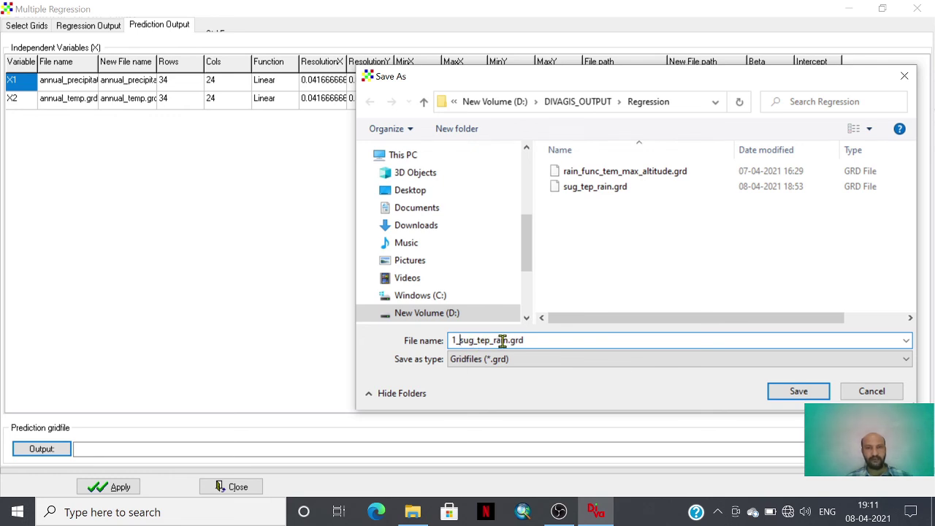
click(801, 392)
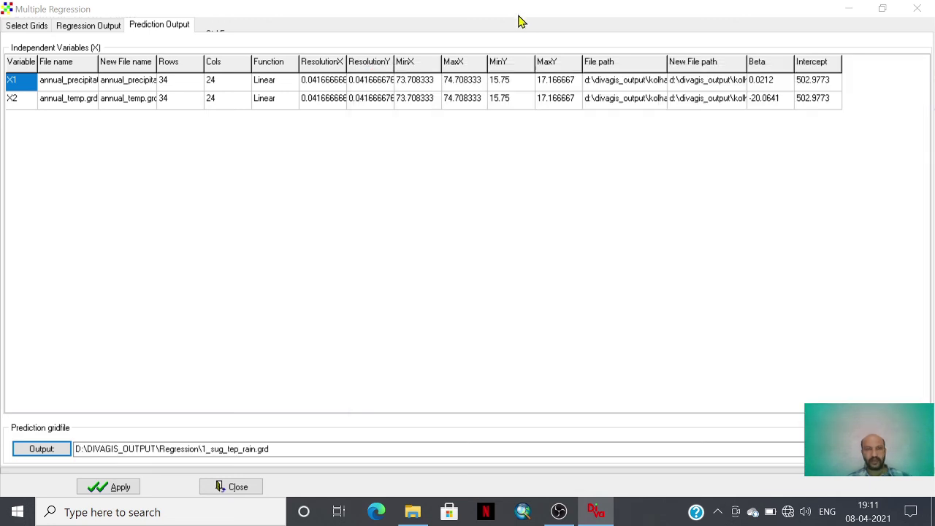
Step: Generate the prediction grid, minimize the Multiple Regression window, and move the Kolhapur_Tehsils layer above 1_sug_tep_rain
click(117, 491)
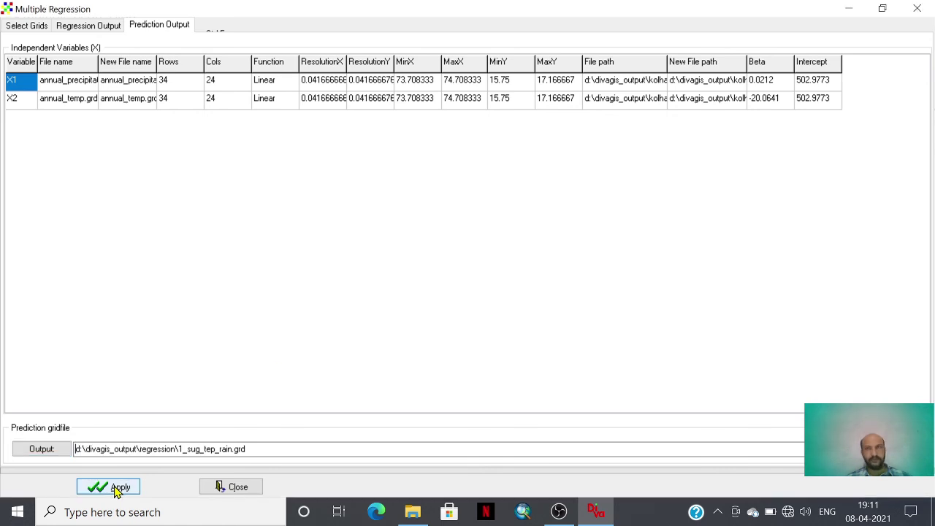
click(885, 8)
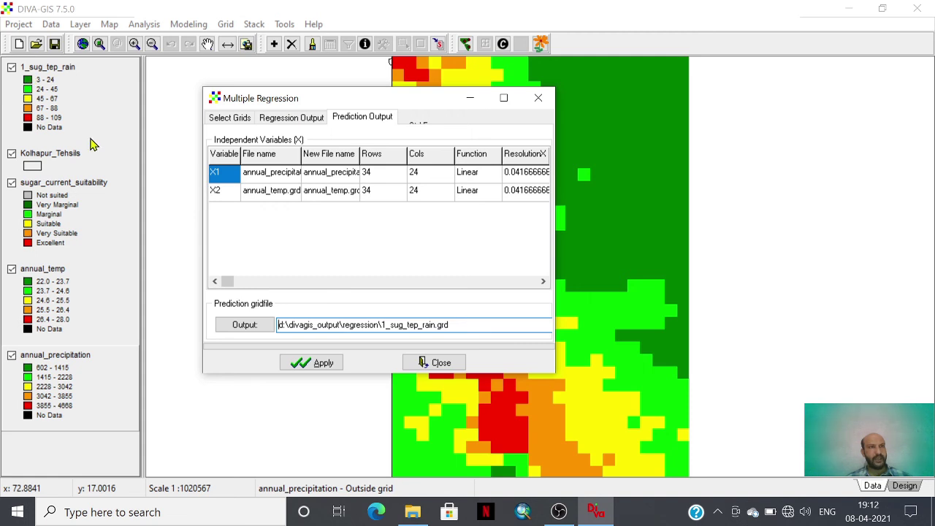
click(471, 100)
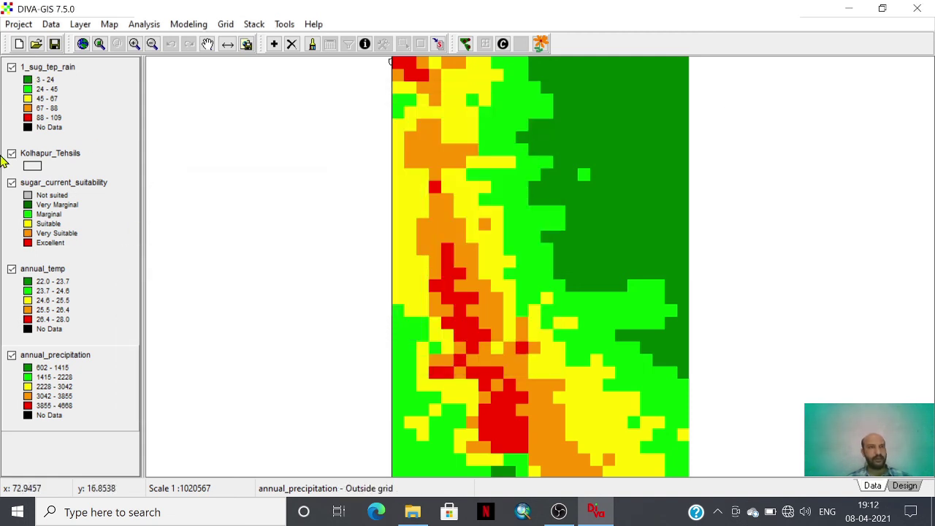
drag(50, 157, 61, 67)
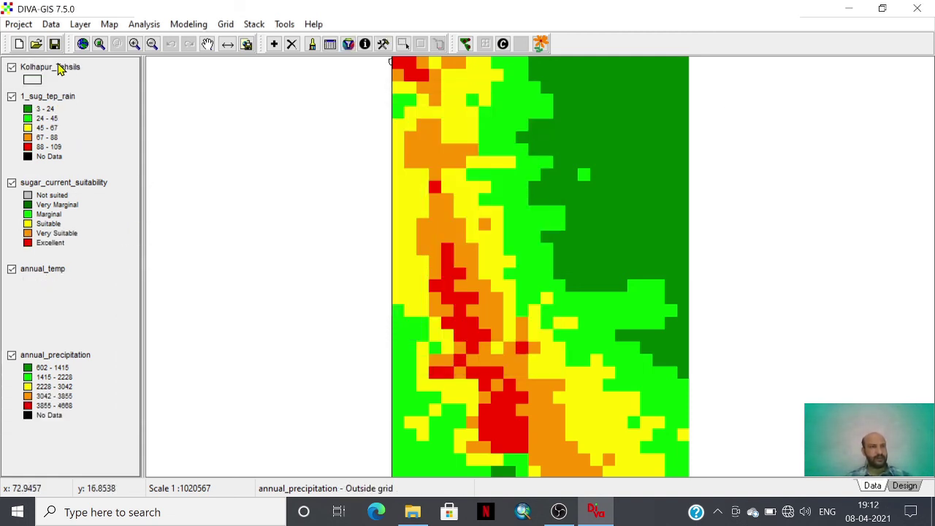